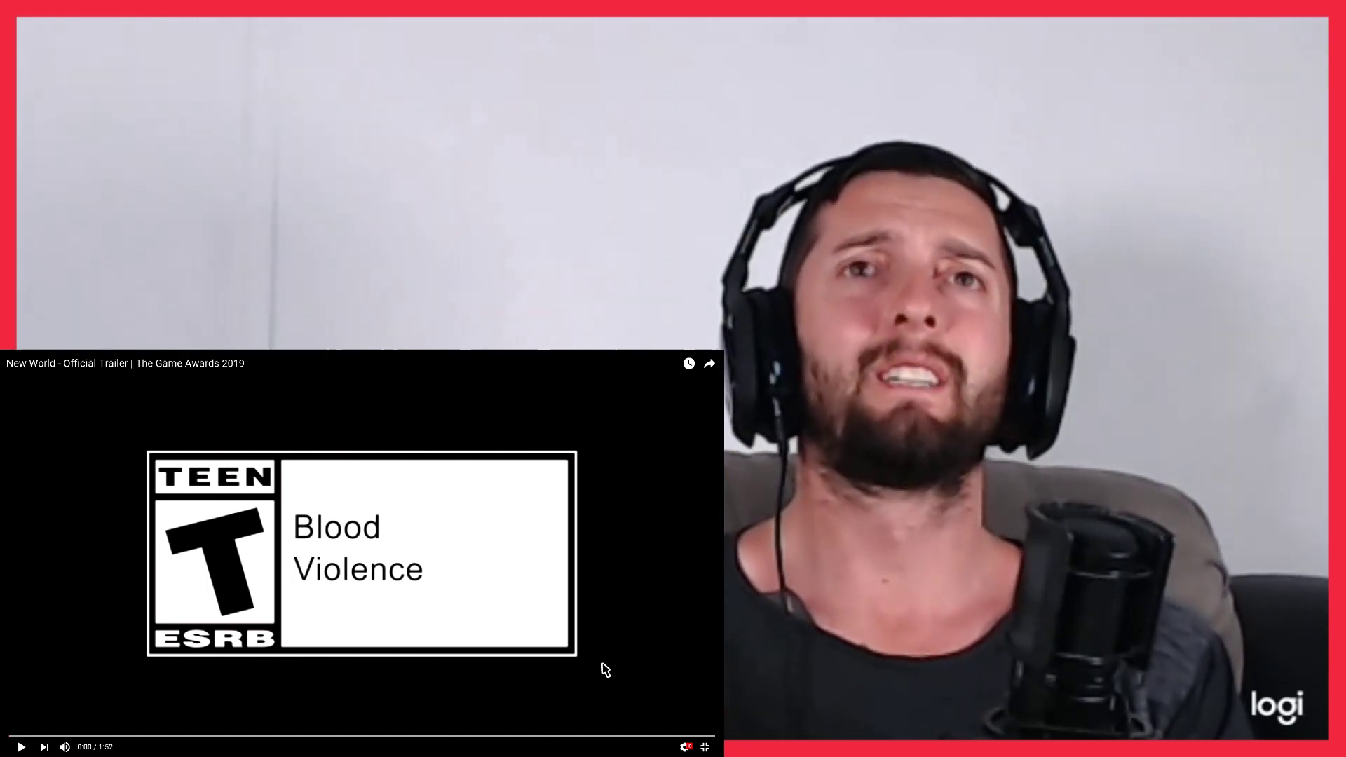
# Start the New World official trailer playing from the beginning in the embedded player.
pyautogui.click(605, 670)
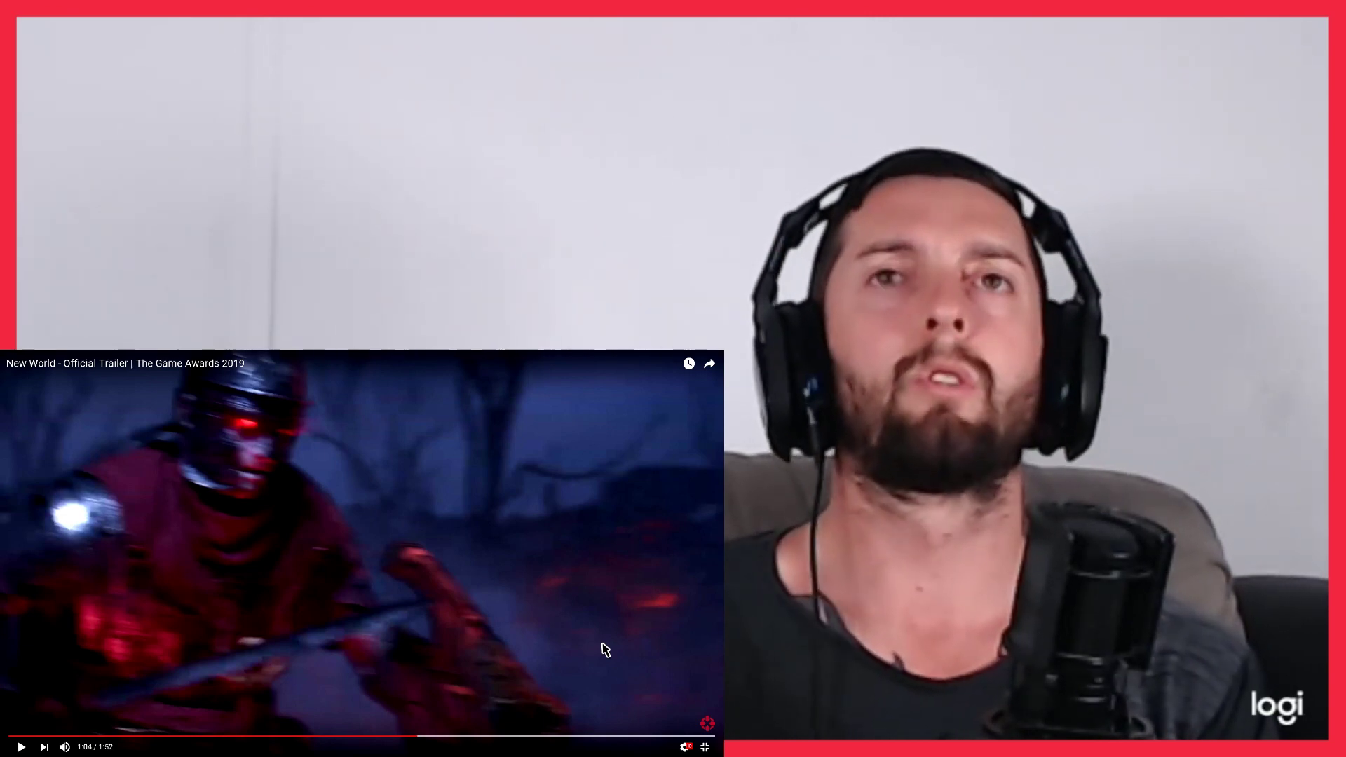
# Resume the trailer from 1:04, then rewind and pause on the MAY 2020 card at 1:45.
pyautogui.click(604, 648)
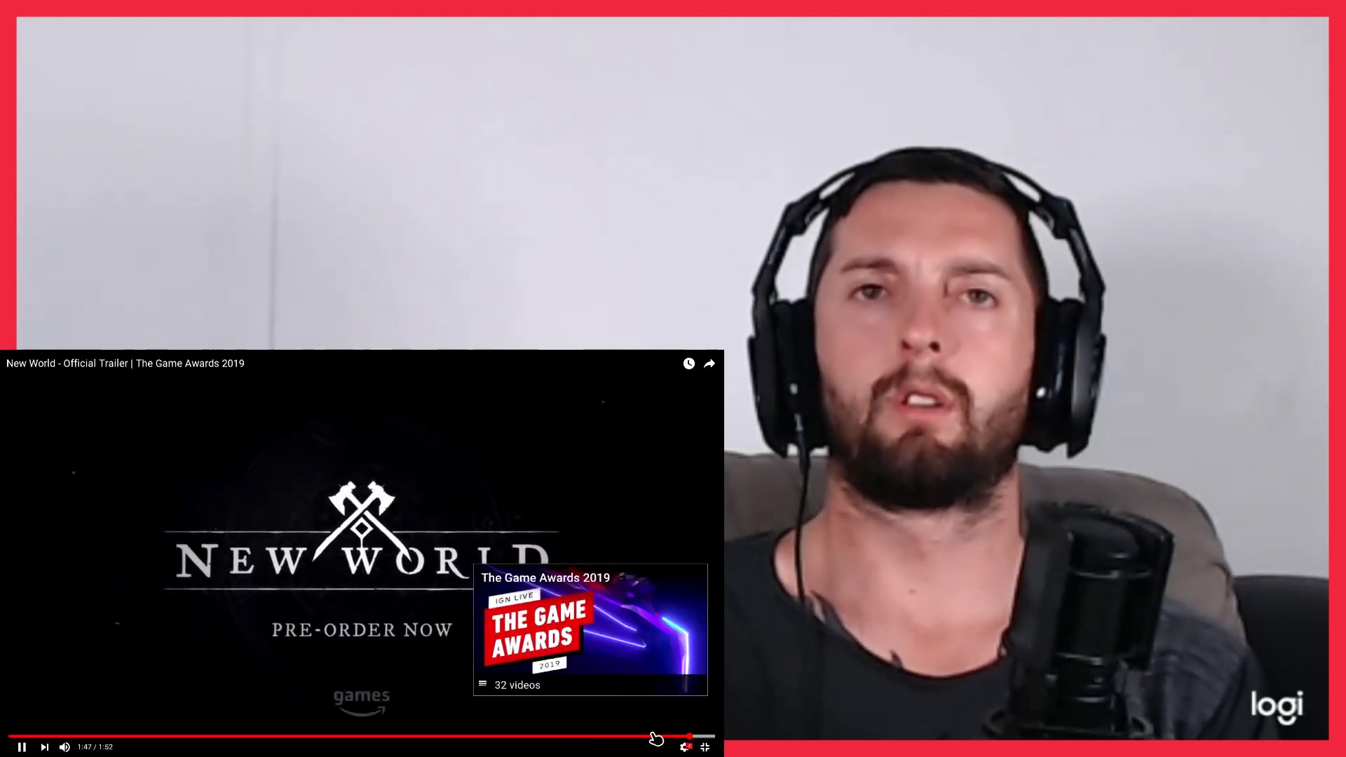
pyautogui.click(681, 735)
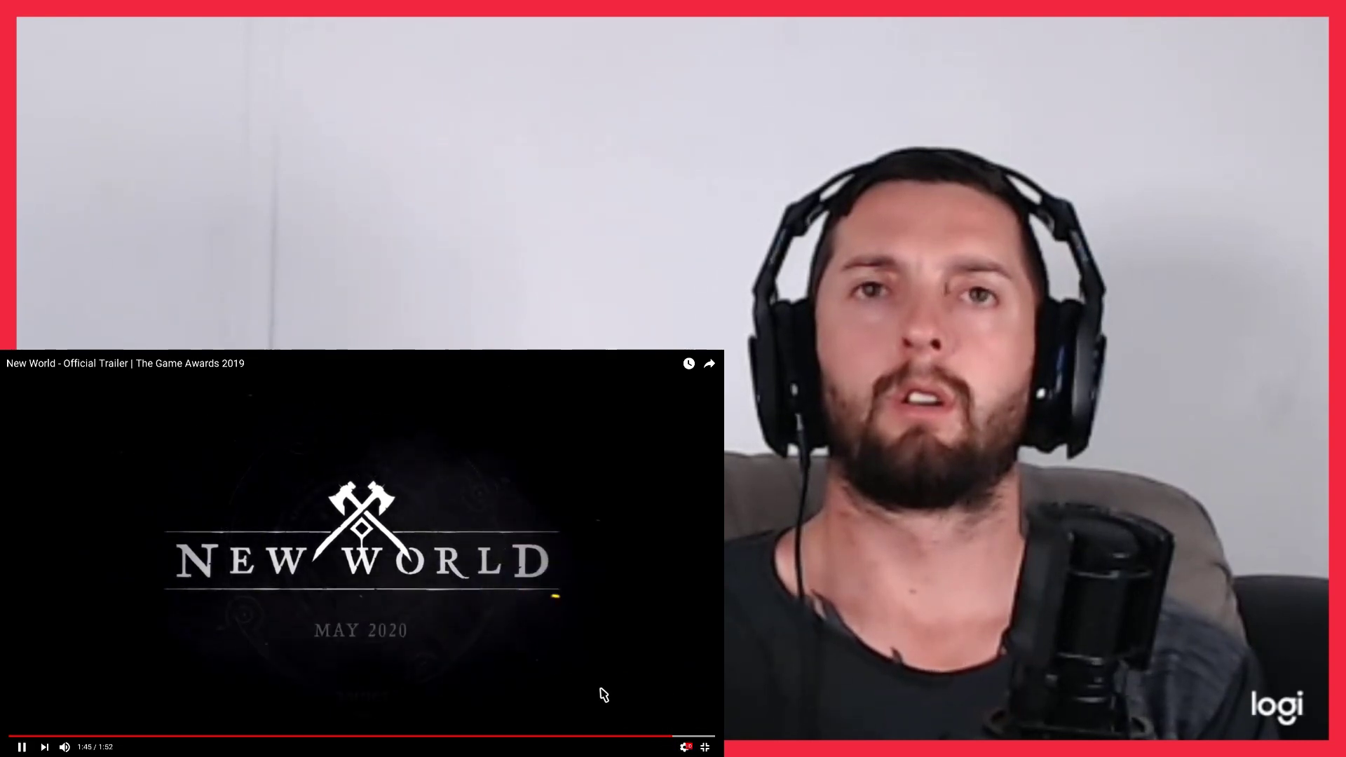
pyautogui.click(586, 688)
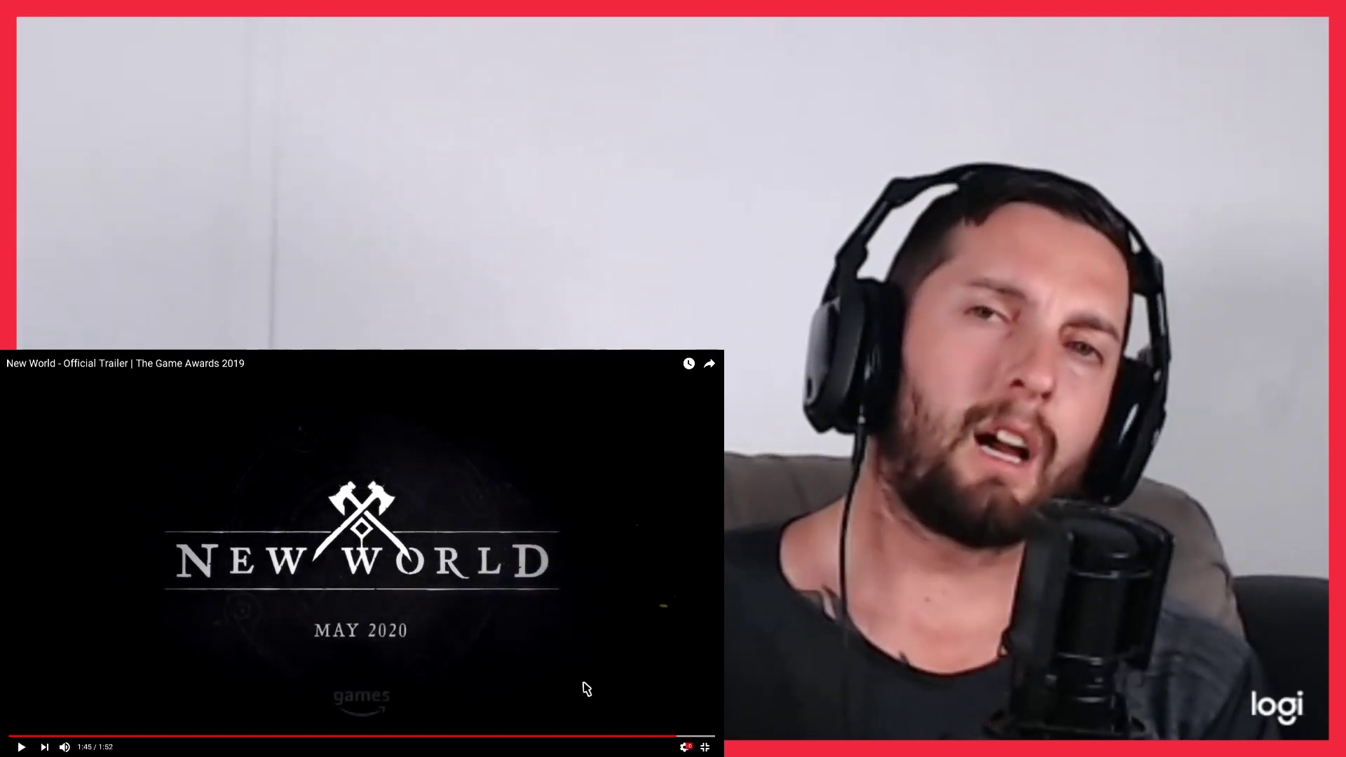